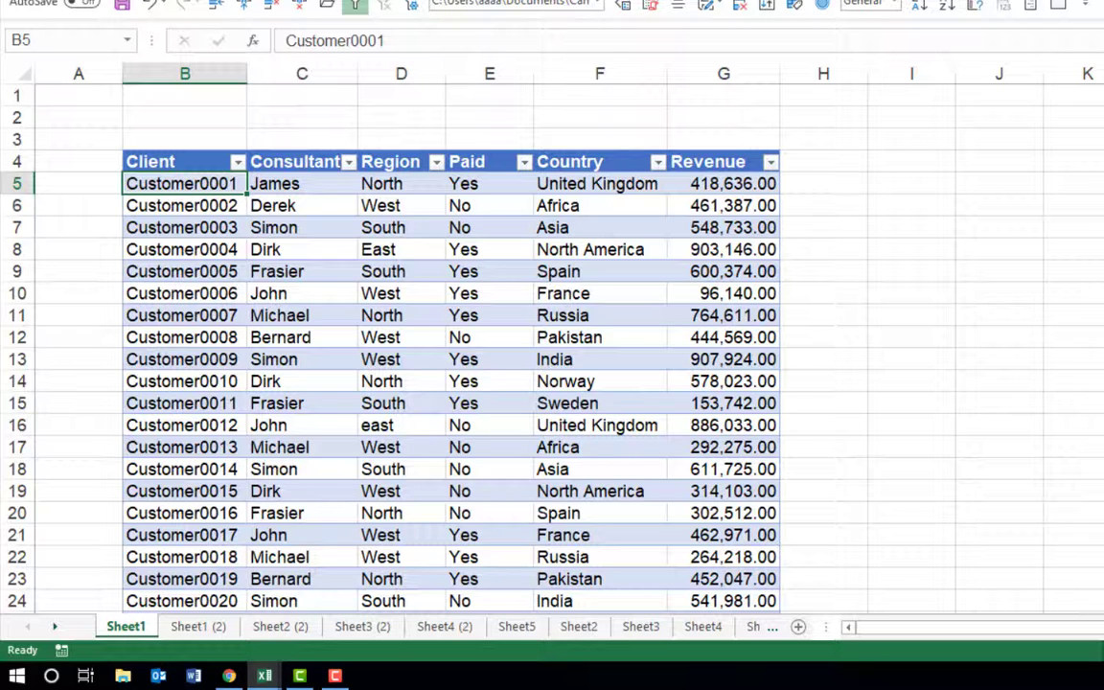
Step: Create a PivotTable from Table1 on a new worksheet
key("alt")
key("n")
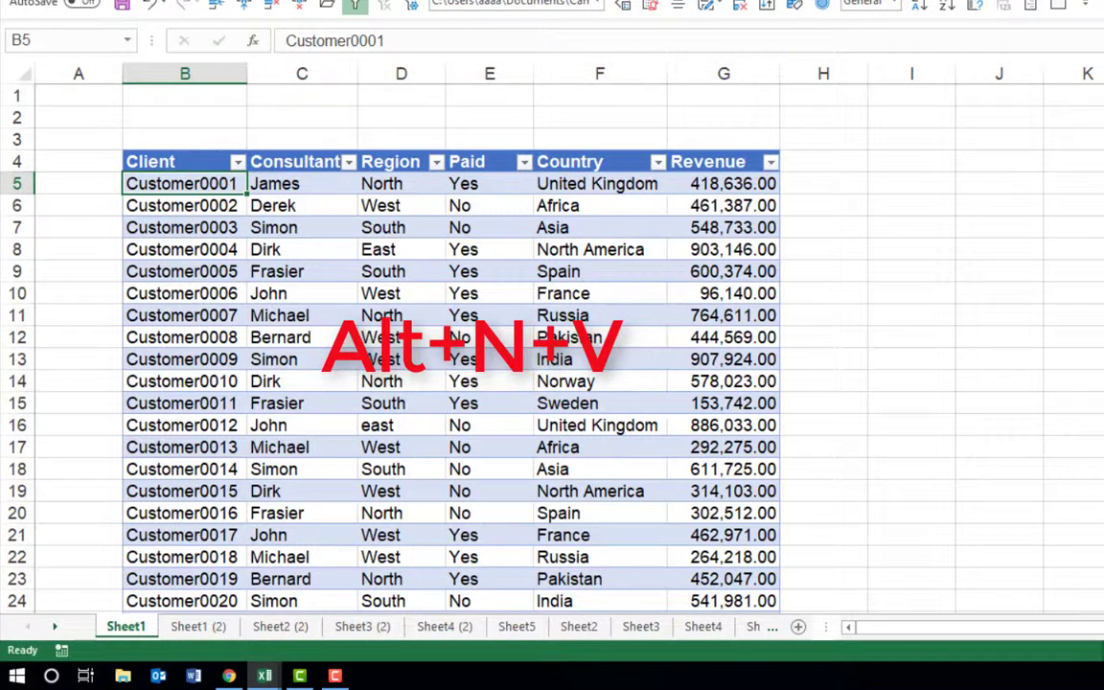
key("v")
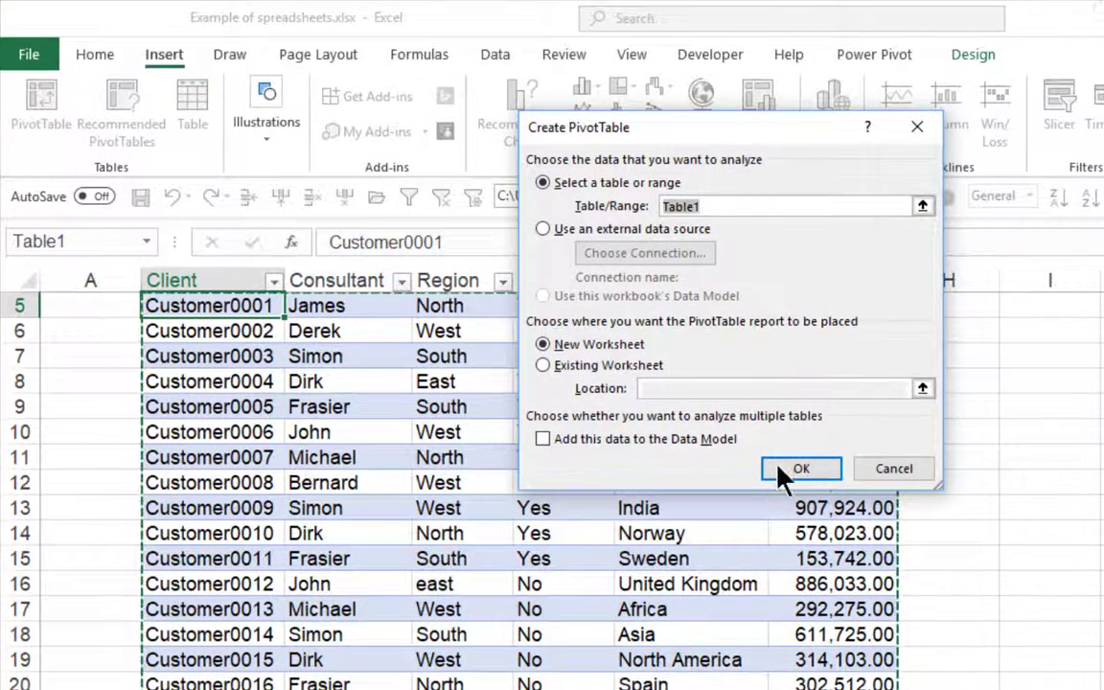
left_click(776, 464)
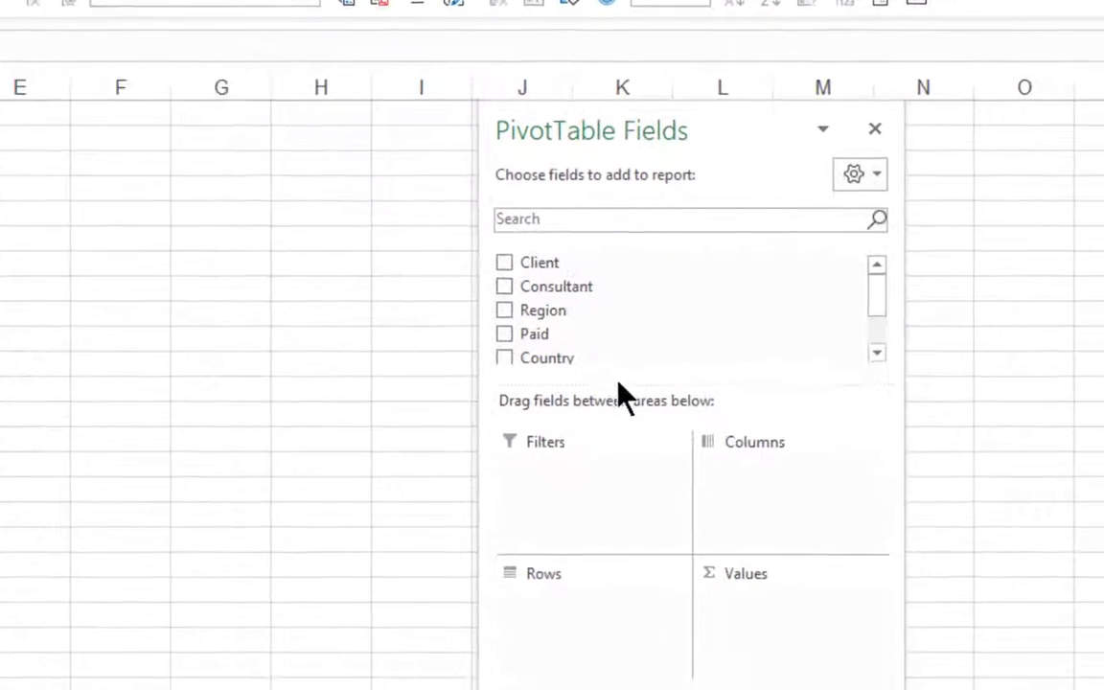
Step: Add Consultant and Region as PivotTable rows, with Revenue and Country as values
left_click_drag(565, 292, 572, 601)
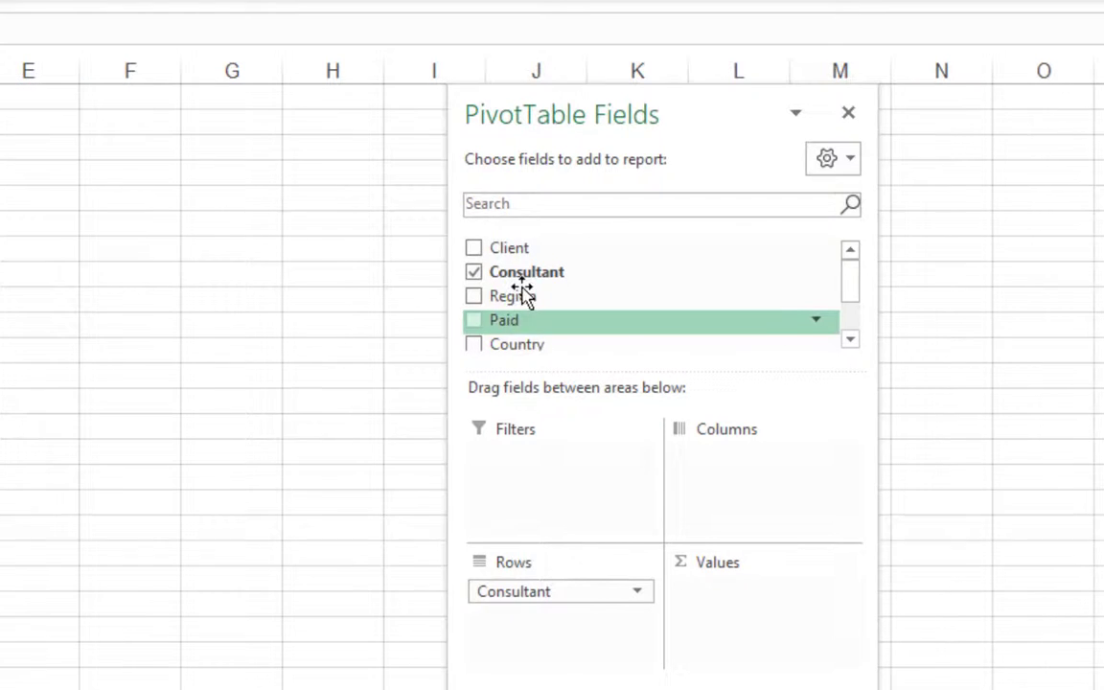
left_click_drag(527, 297, 526, 639)
left_click(850, 340)
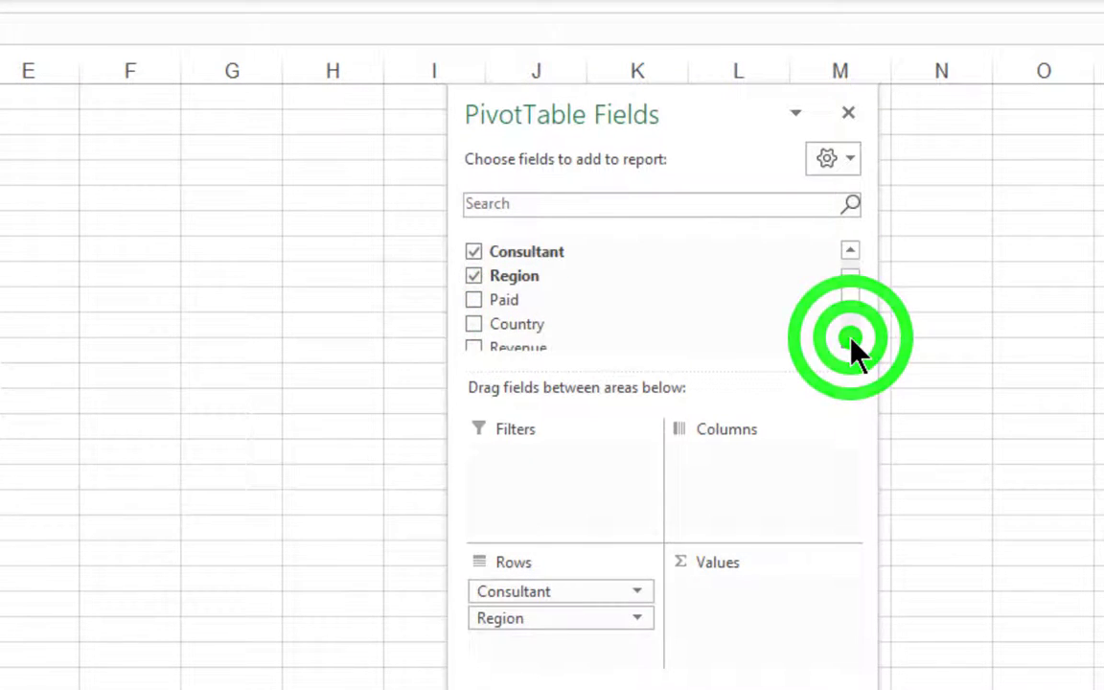
left_click_drag(505, 305, 709, 586)
left_click_drag(532, 281, 726, 648)
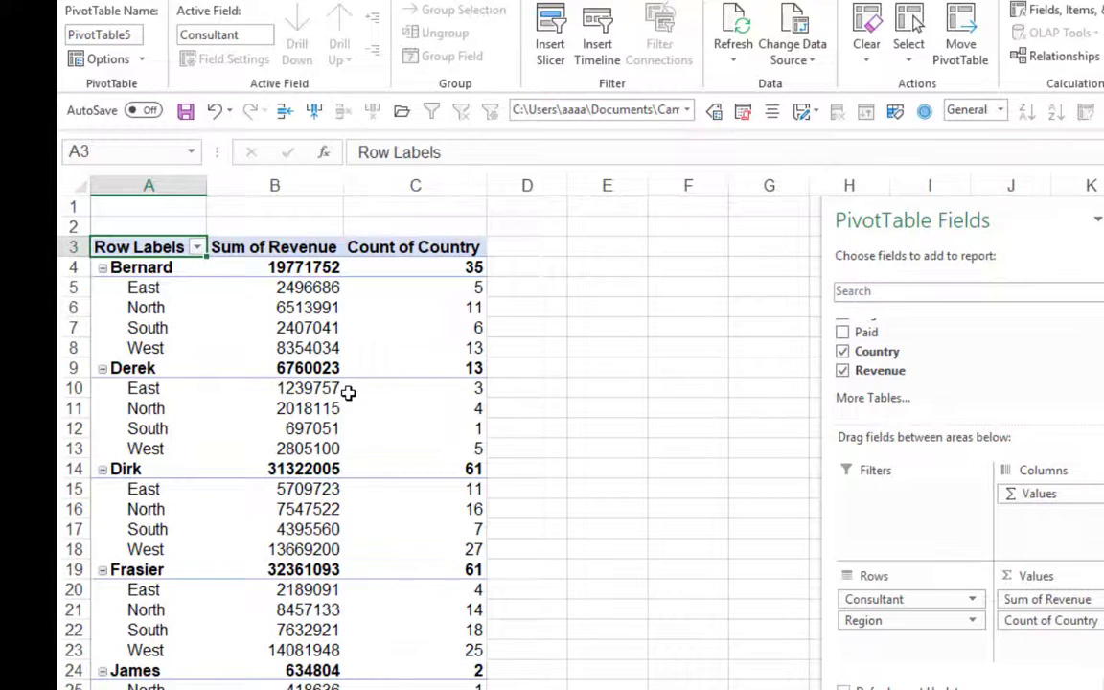
Step: Open the default PivotTable layout settings from the Data section of the Excel options
mouse_move(357, 397)
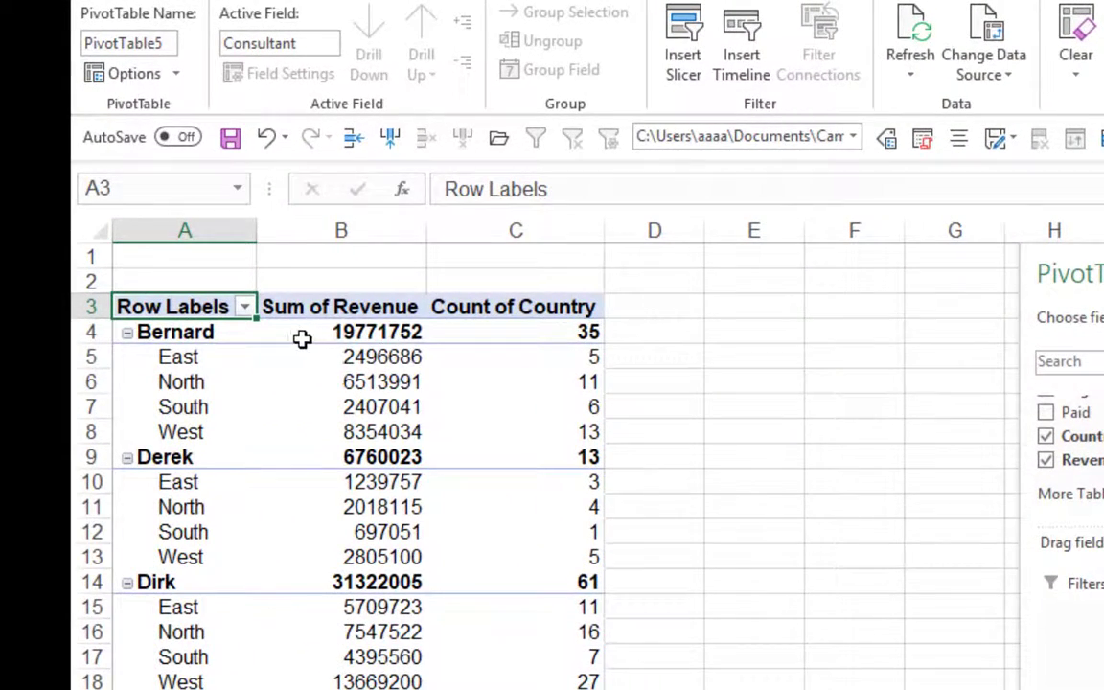
mouse_move(291, 333)
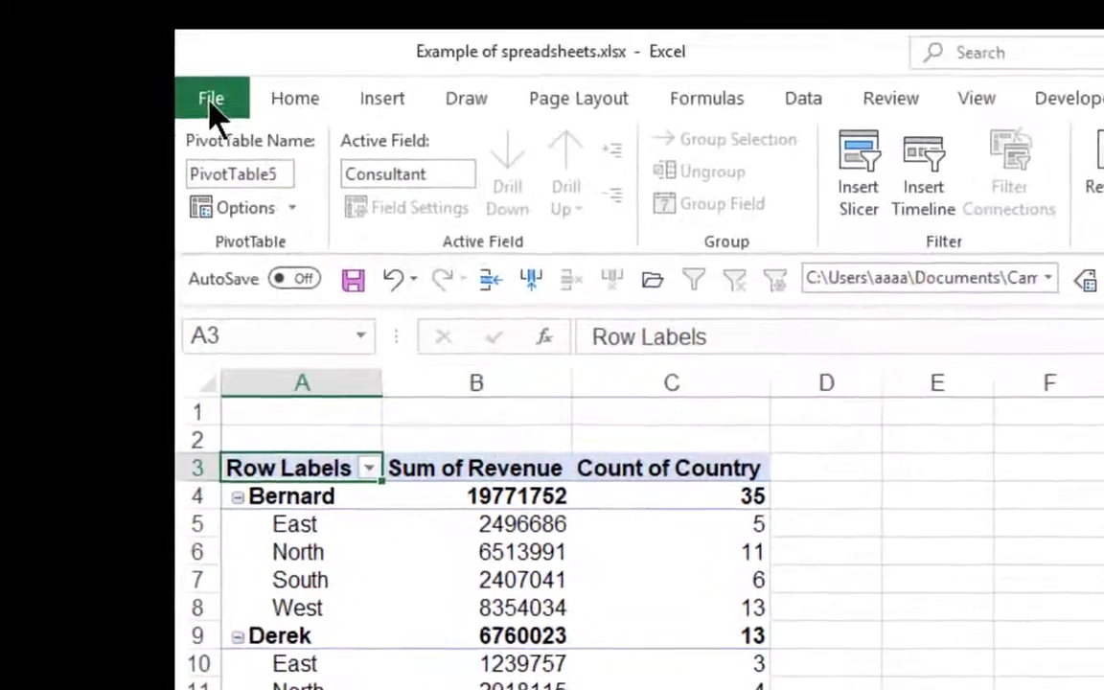
left_click(210, 101)
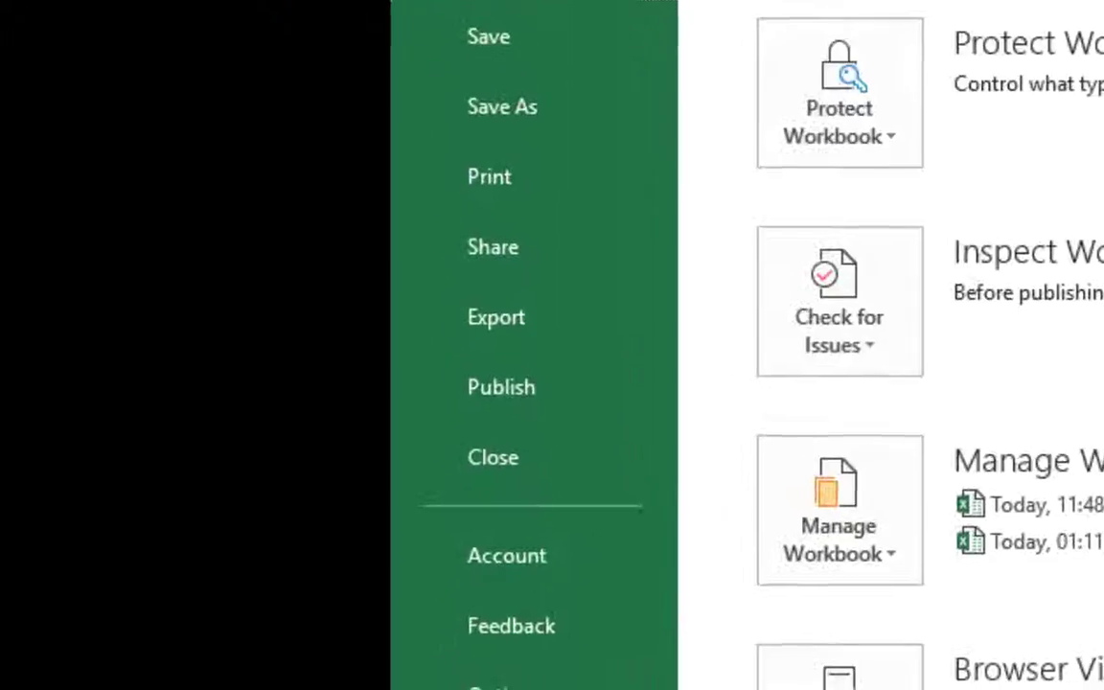
left_click(500, 618)
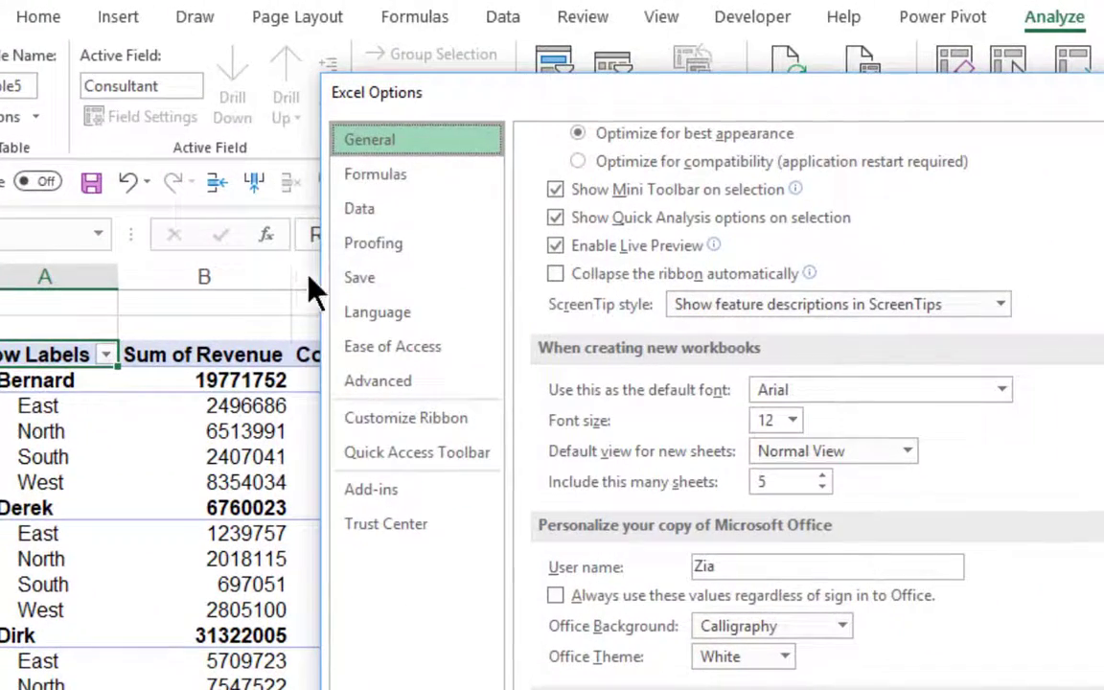
left_click(546, 227)
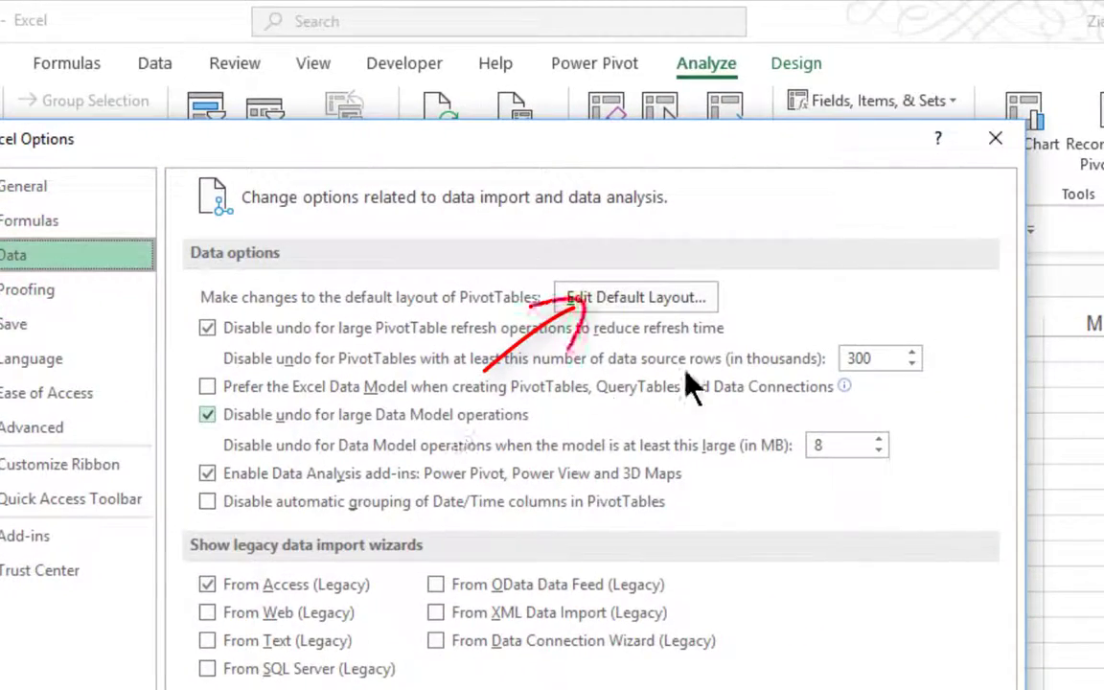
left_click(630, 305)
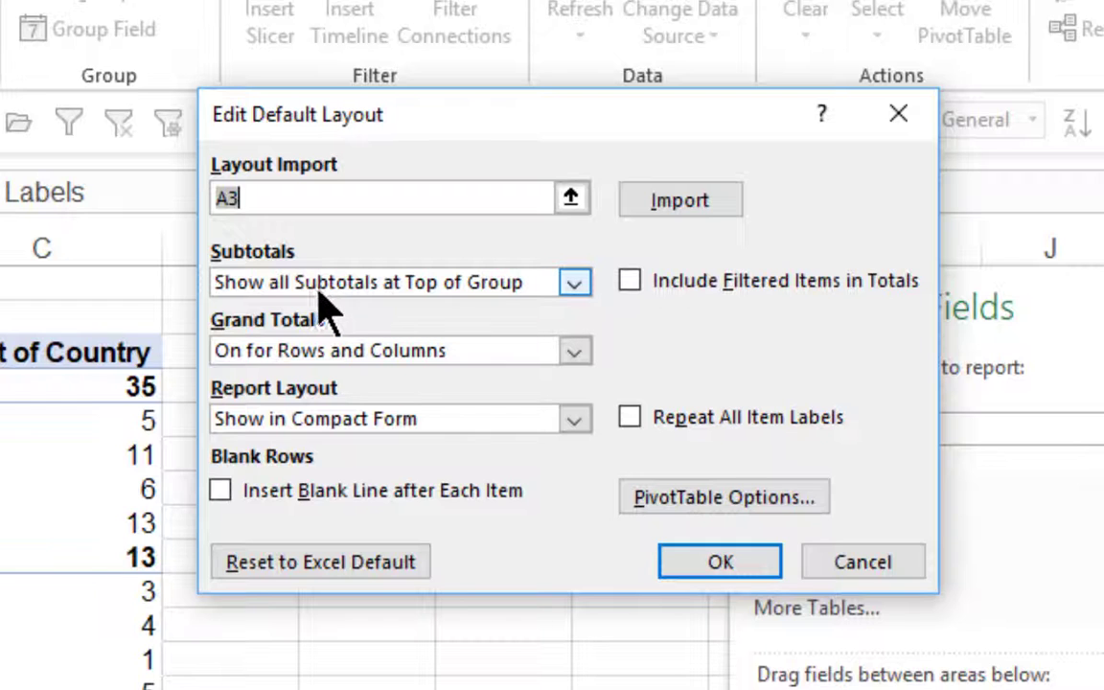
Step: Set the default PivotTable layout to show all subtotals at the bottom of the group and use tabular form, and save the options
left_click(512, 288)
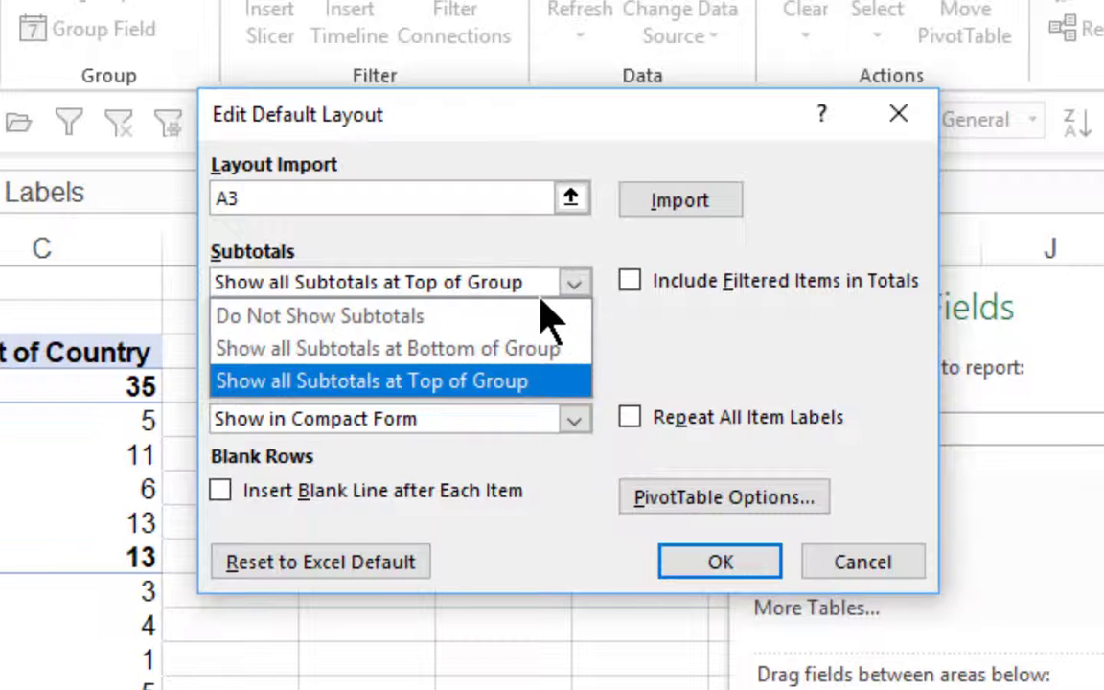
left_click(526, 348)
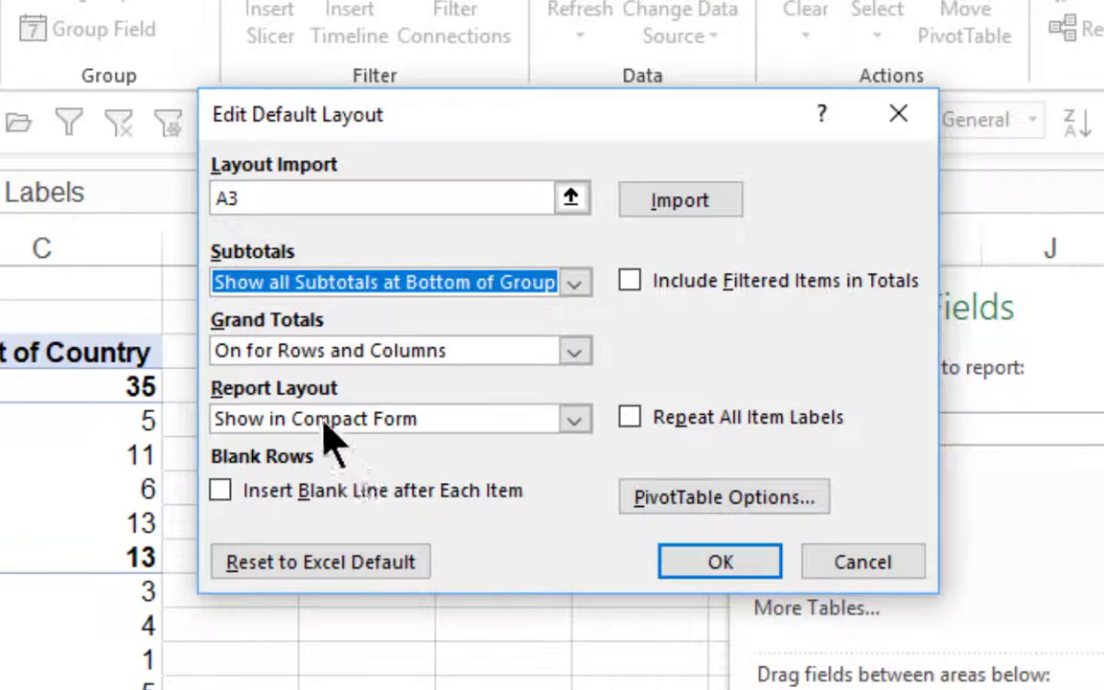
left_click(403, 421)
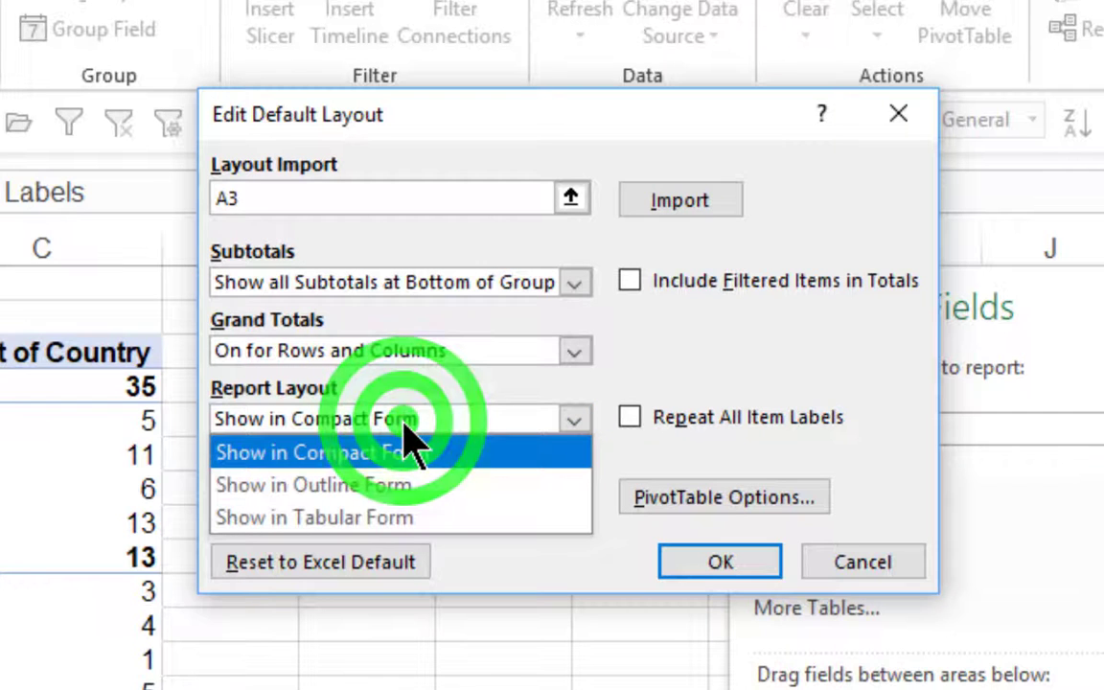
left_click(391, 518)
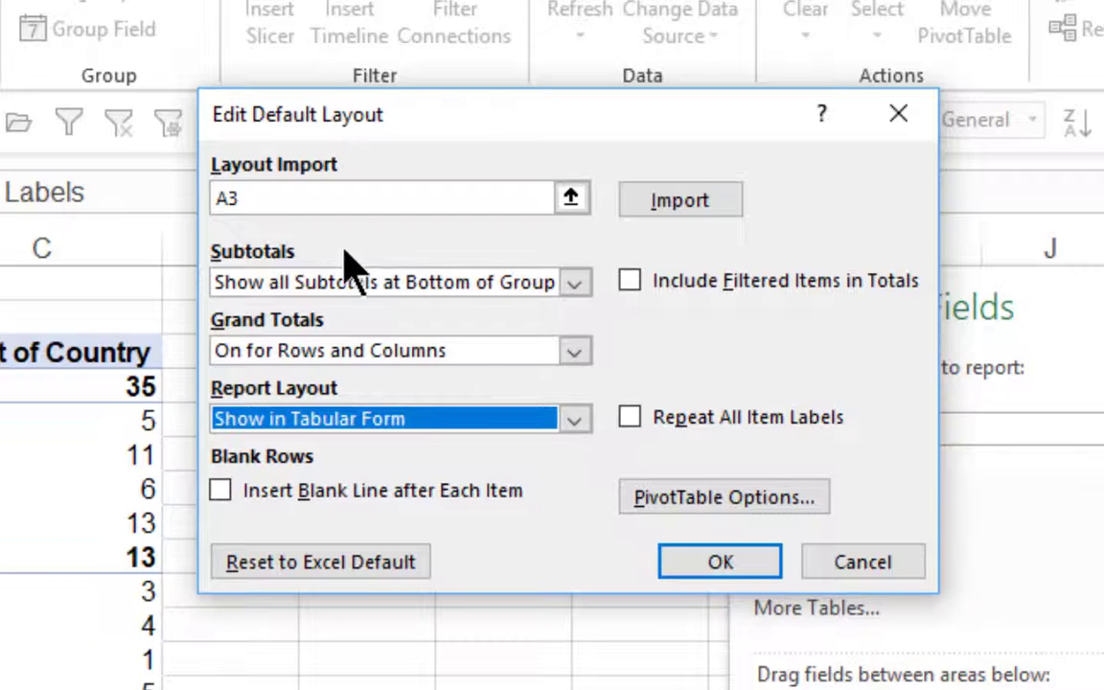
left_click(770, 569)
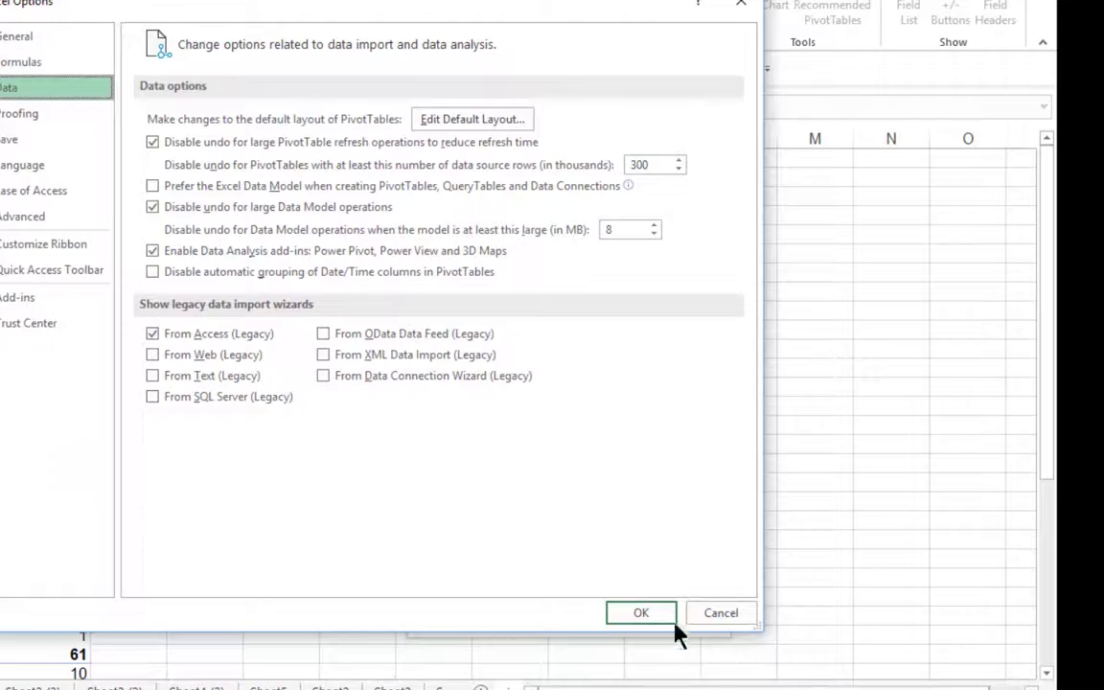
left_click(654, 611)
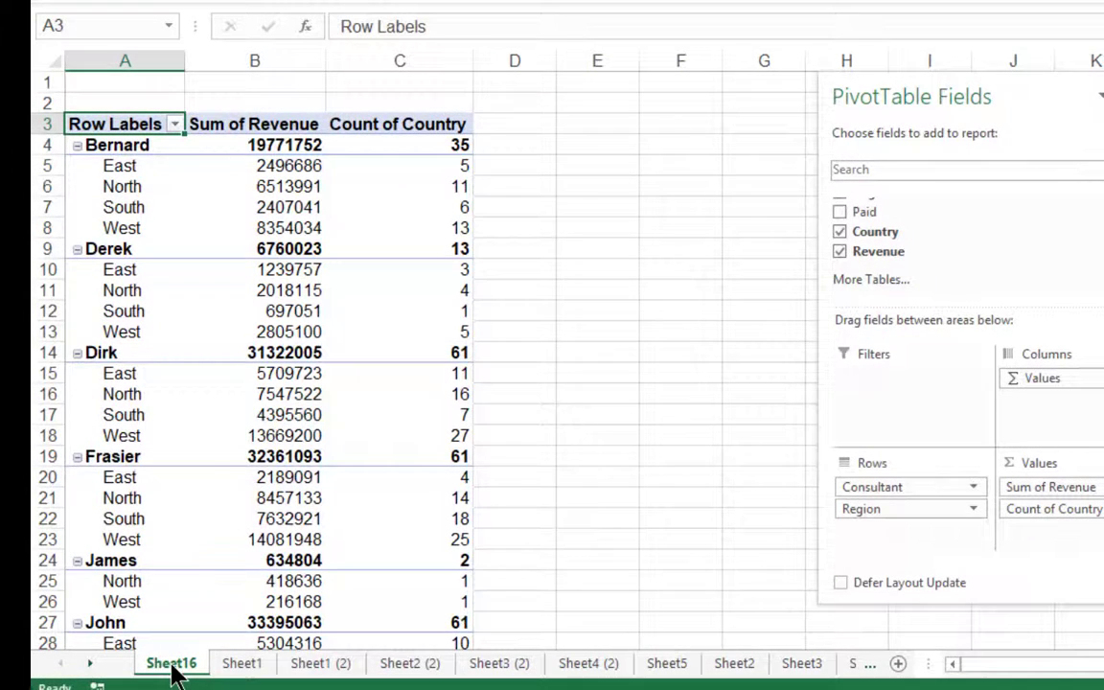
Step: Delete the worksheet Sheet16 containing the compact-form PivotTable
right_click(174, 669)
left_click(235, 438)
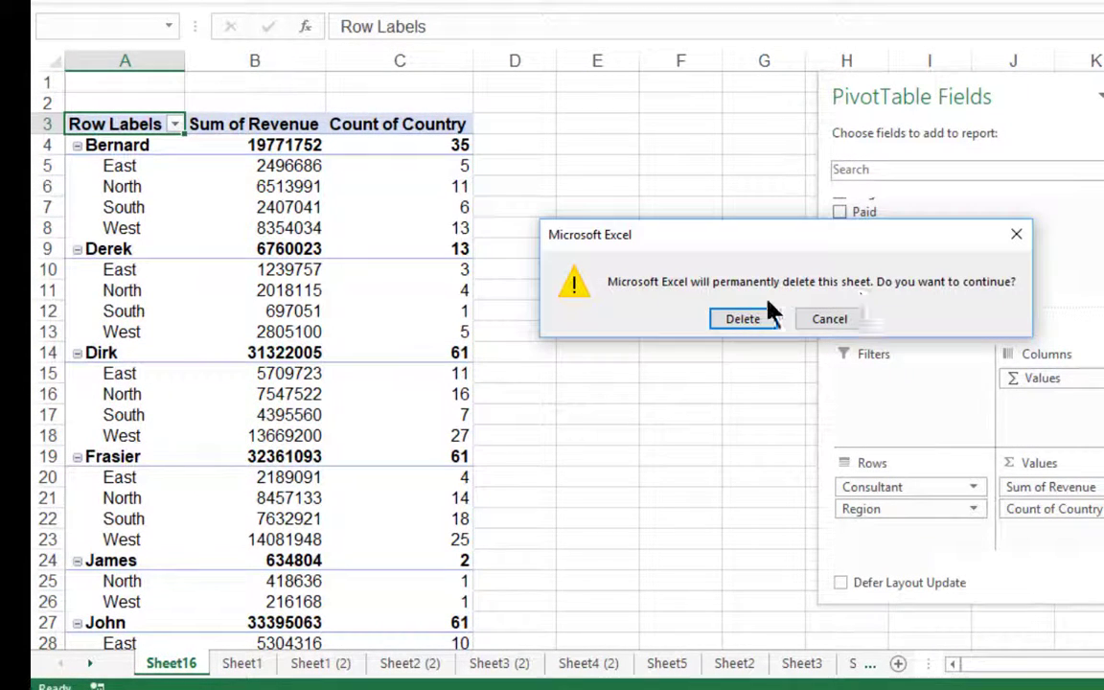
left_click(765, 319)
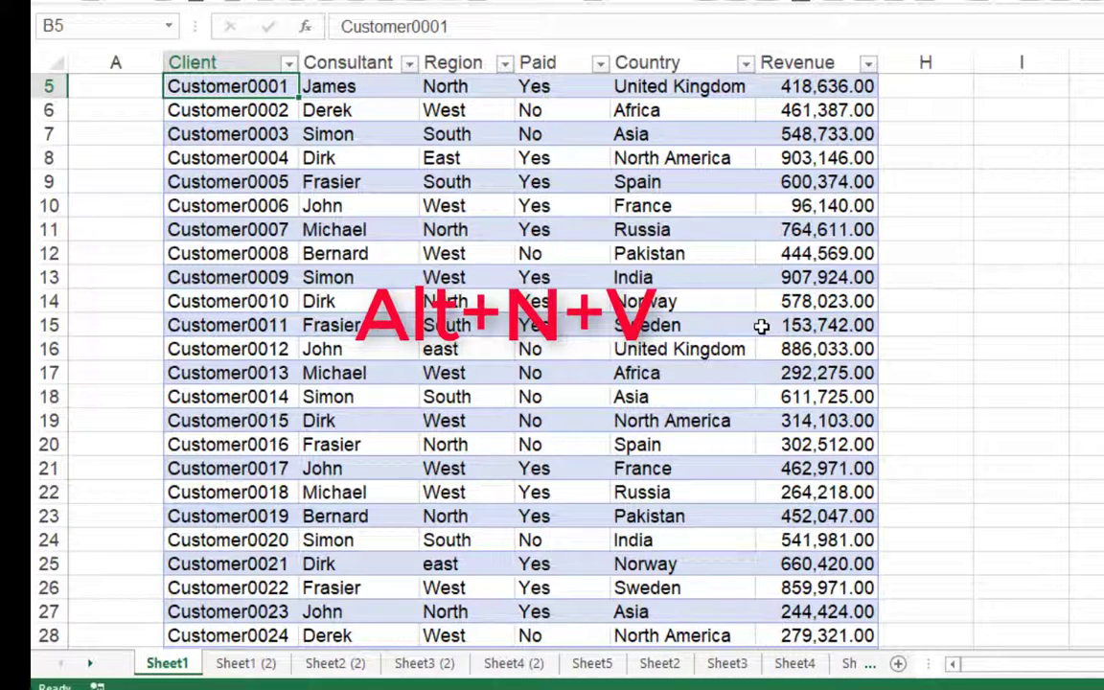
Step: Create another PivotTable from Table1 on a new worksheet using the changed default layout
key("alt+n")
key("v")
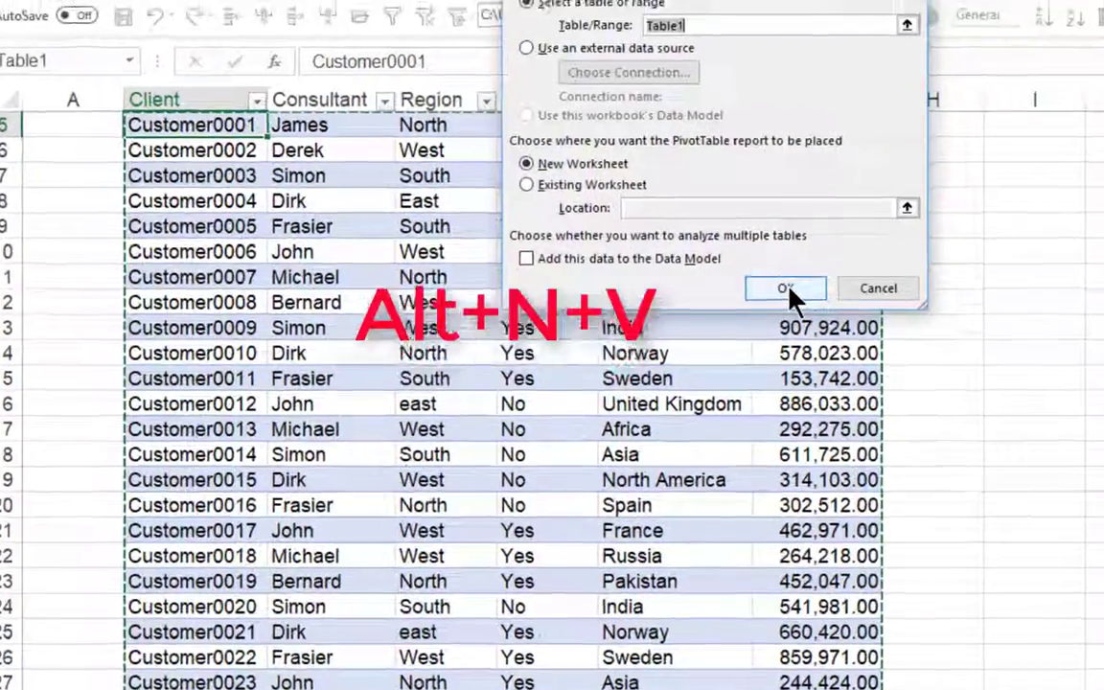
left_click(781, 238)
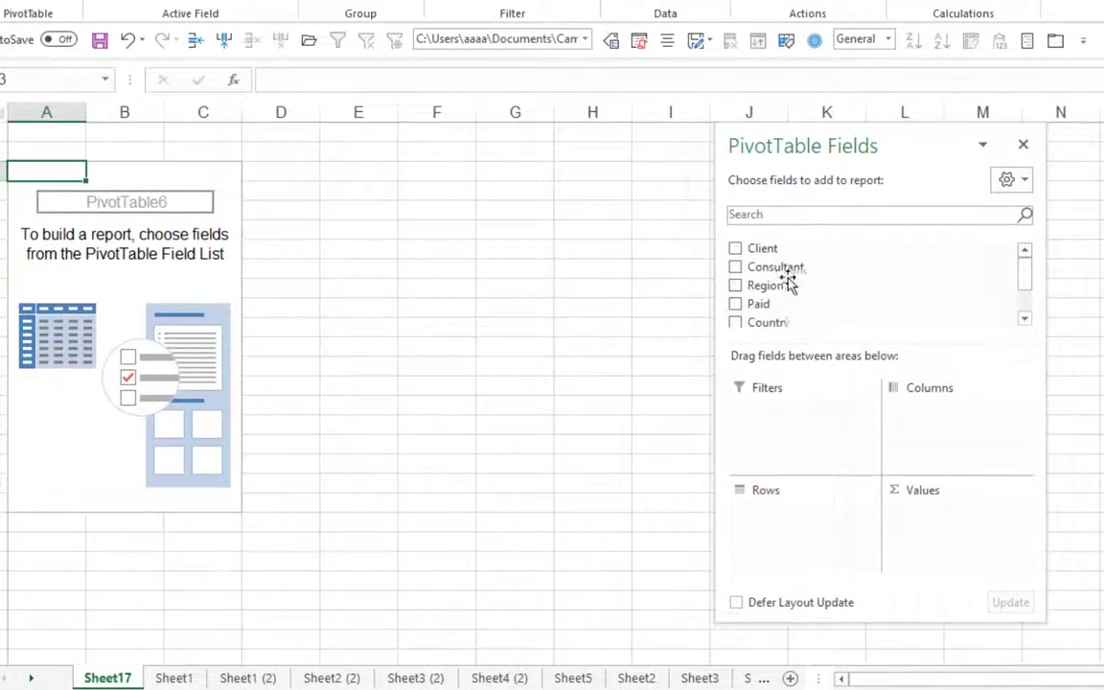
Step: Place Consultant and Region in the new PivotTable's rows and Revenue and Country in its values, and widen the Consultant column
left_click(803, 300)
left_click_drag(784, 273, 796, 527)
left_click_drag(778, 288, 781, 544)
left_click_drag(779, 313, 922, 520)
left_click_drag(790, 290, 937, 532)
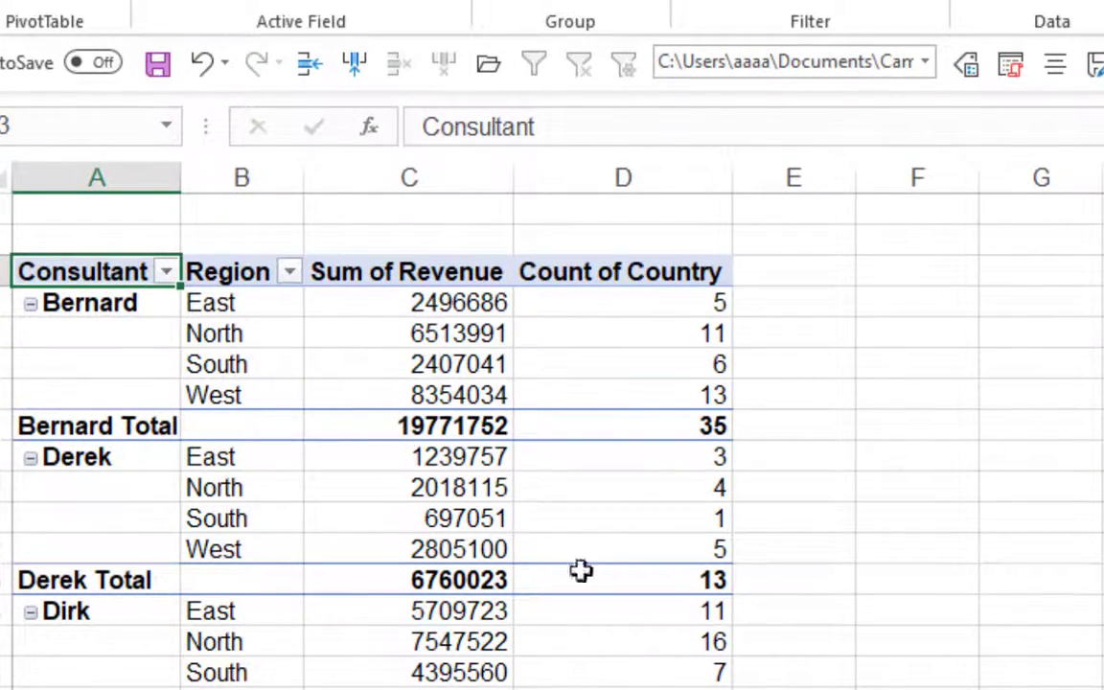
mouse_move(173, 181)
left_mouse_down()
mouse_move(198, 180)
mouse_move(175, 180)
left_mouse_up()
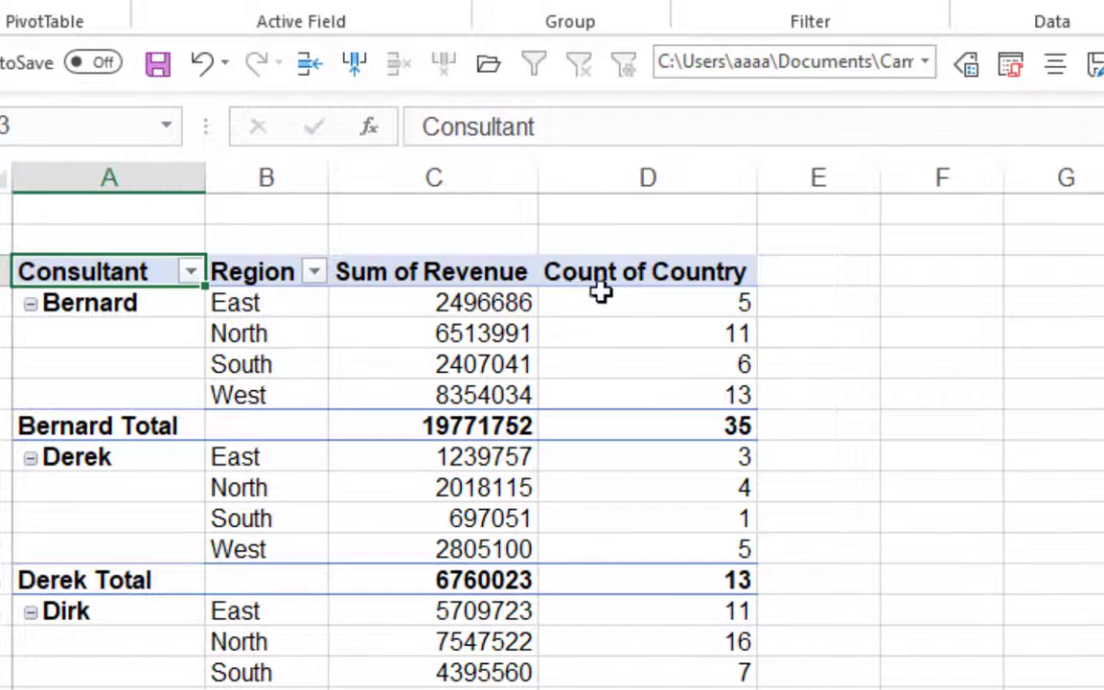